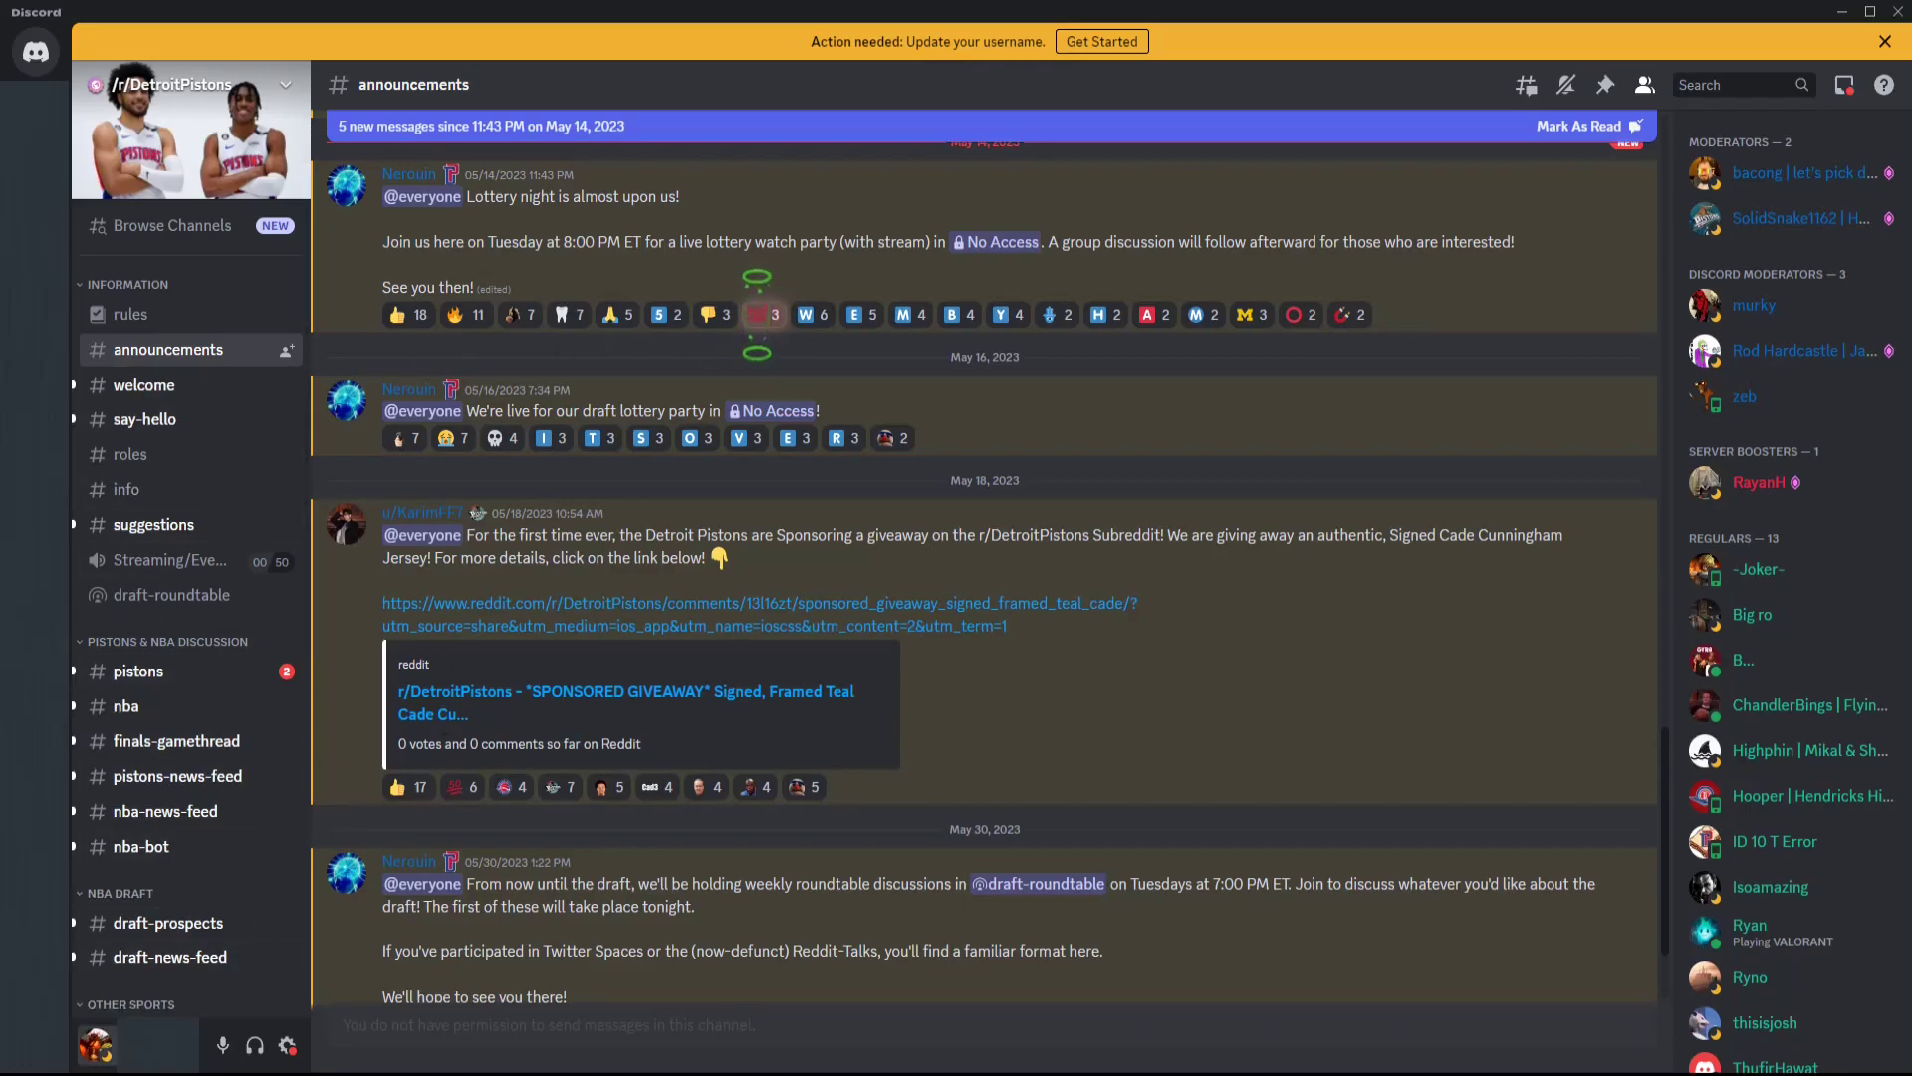
Step: Open User Settings and show the Subscriptions page with the yearly Nitro plan
click(289, 1048)
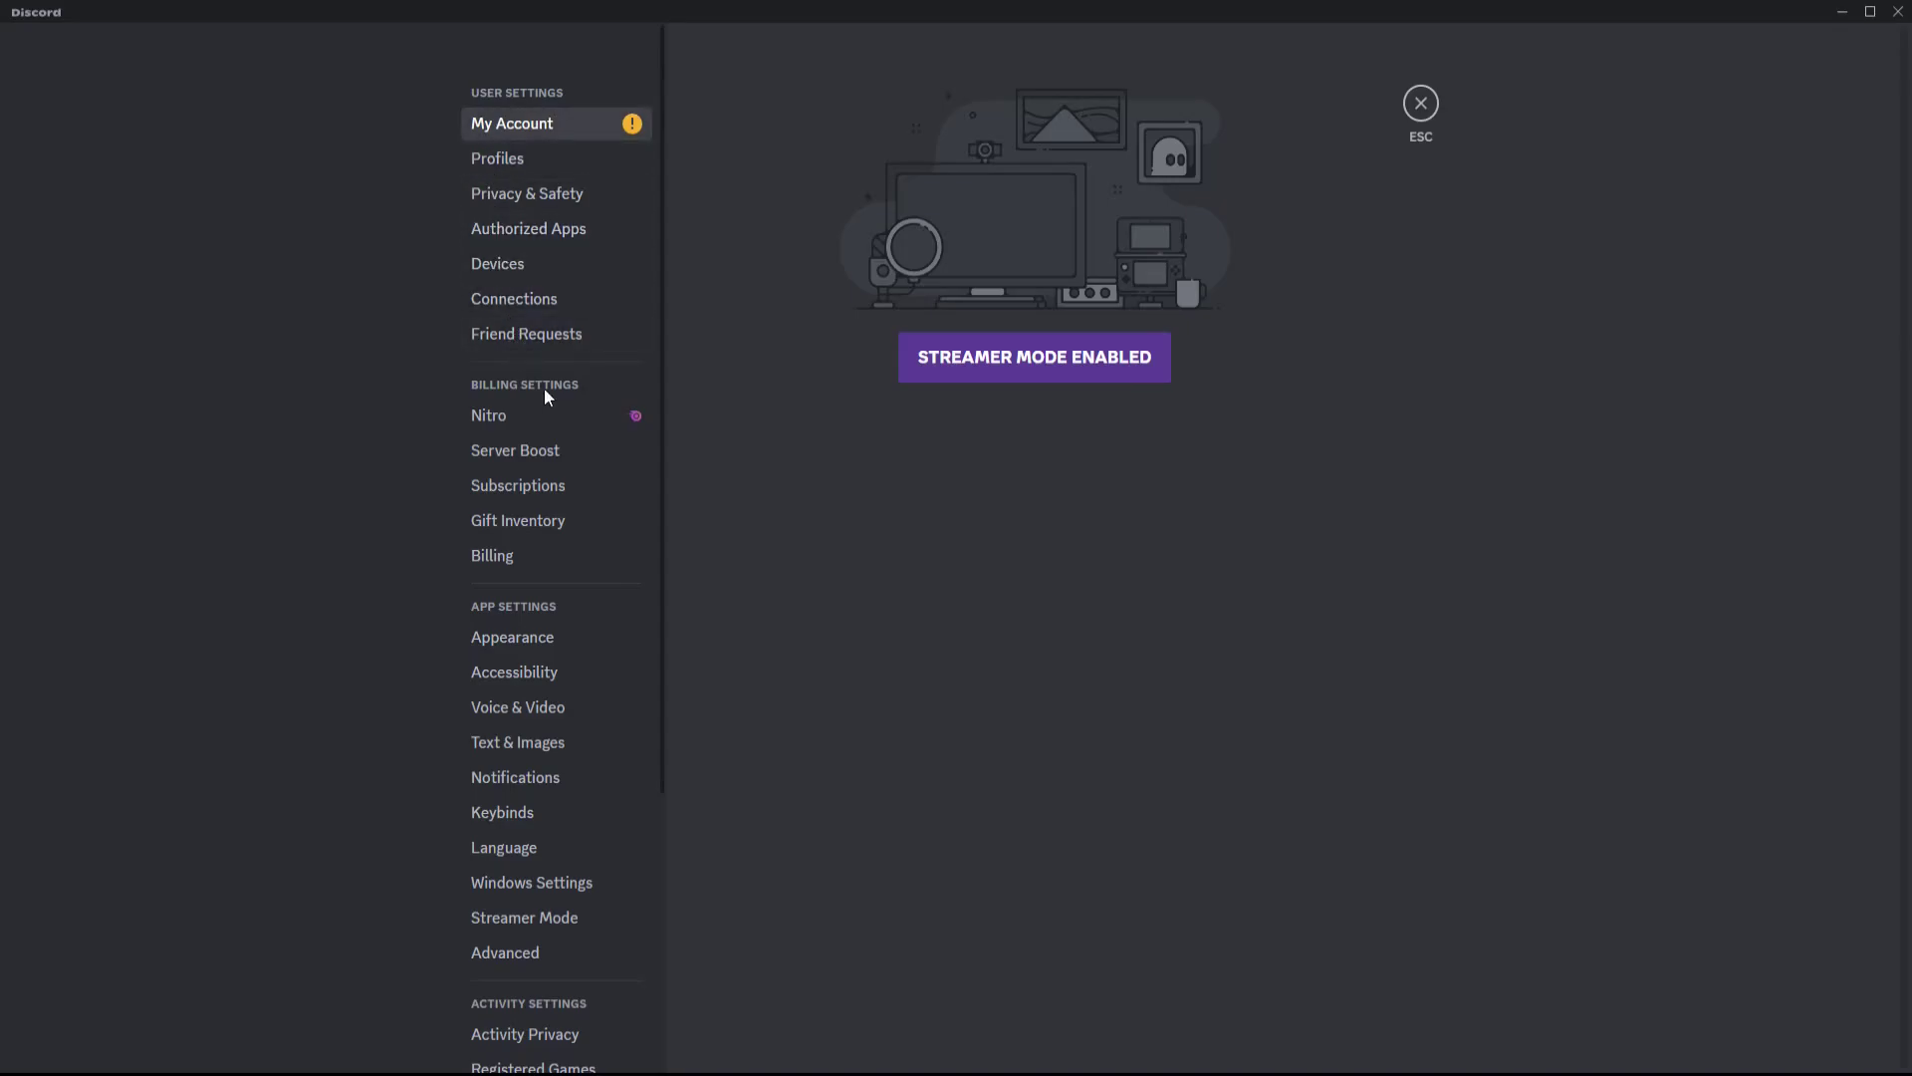
click(541, 493)
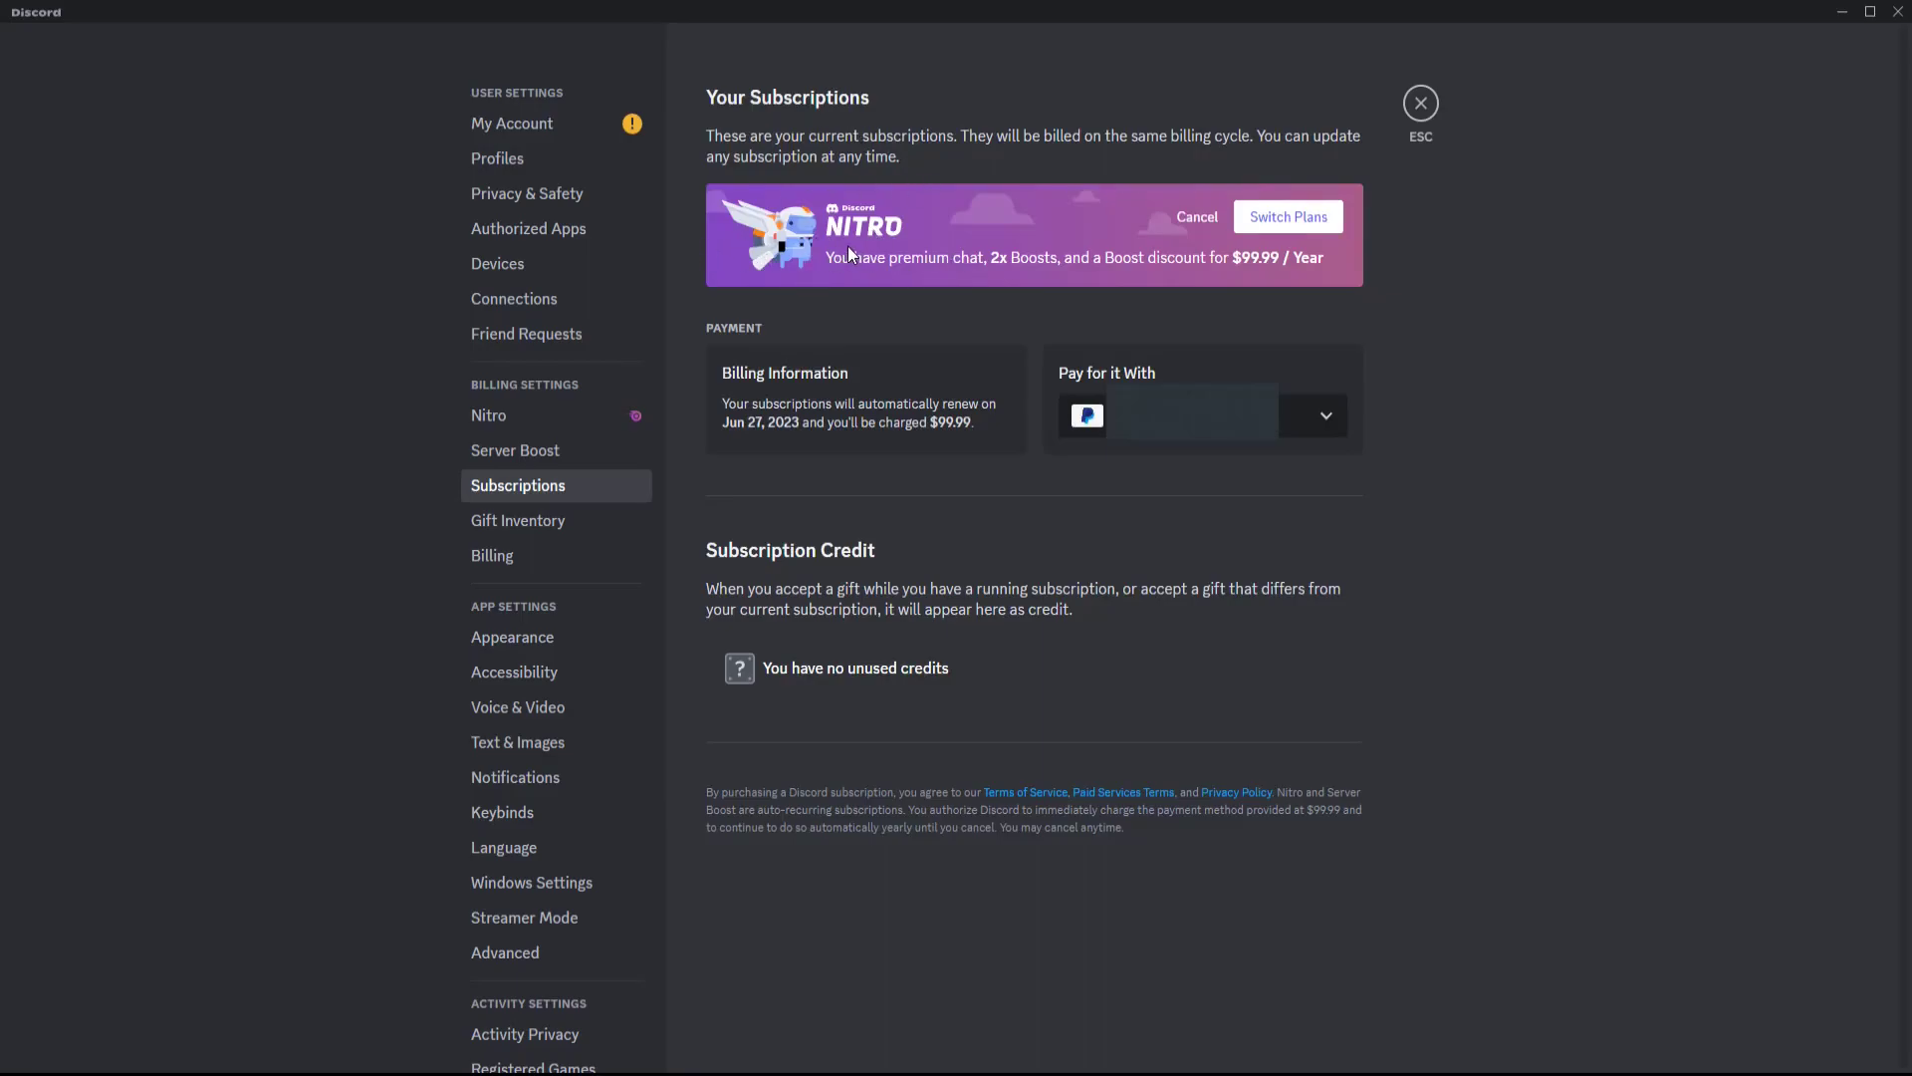
Step: Cancel the yearly Nitro plan past the lost-perks warning, leaving it pending cancellation until Jun 27, 2023
click(1196, 219)
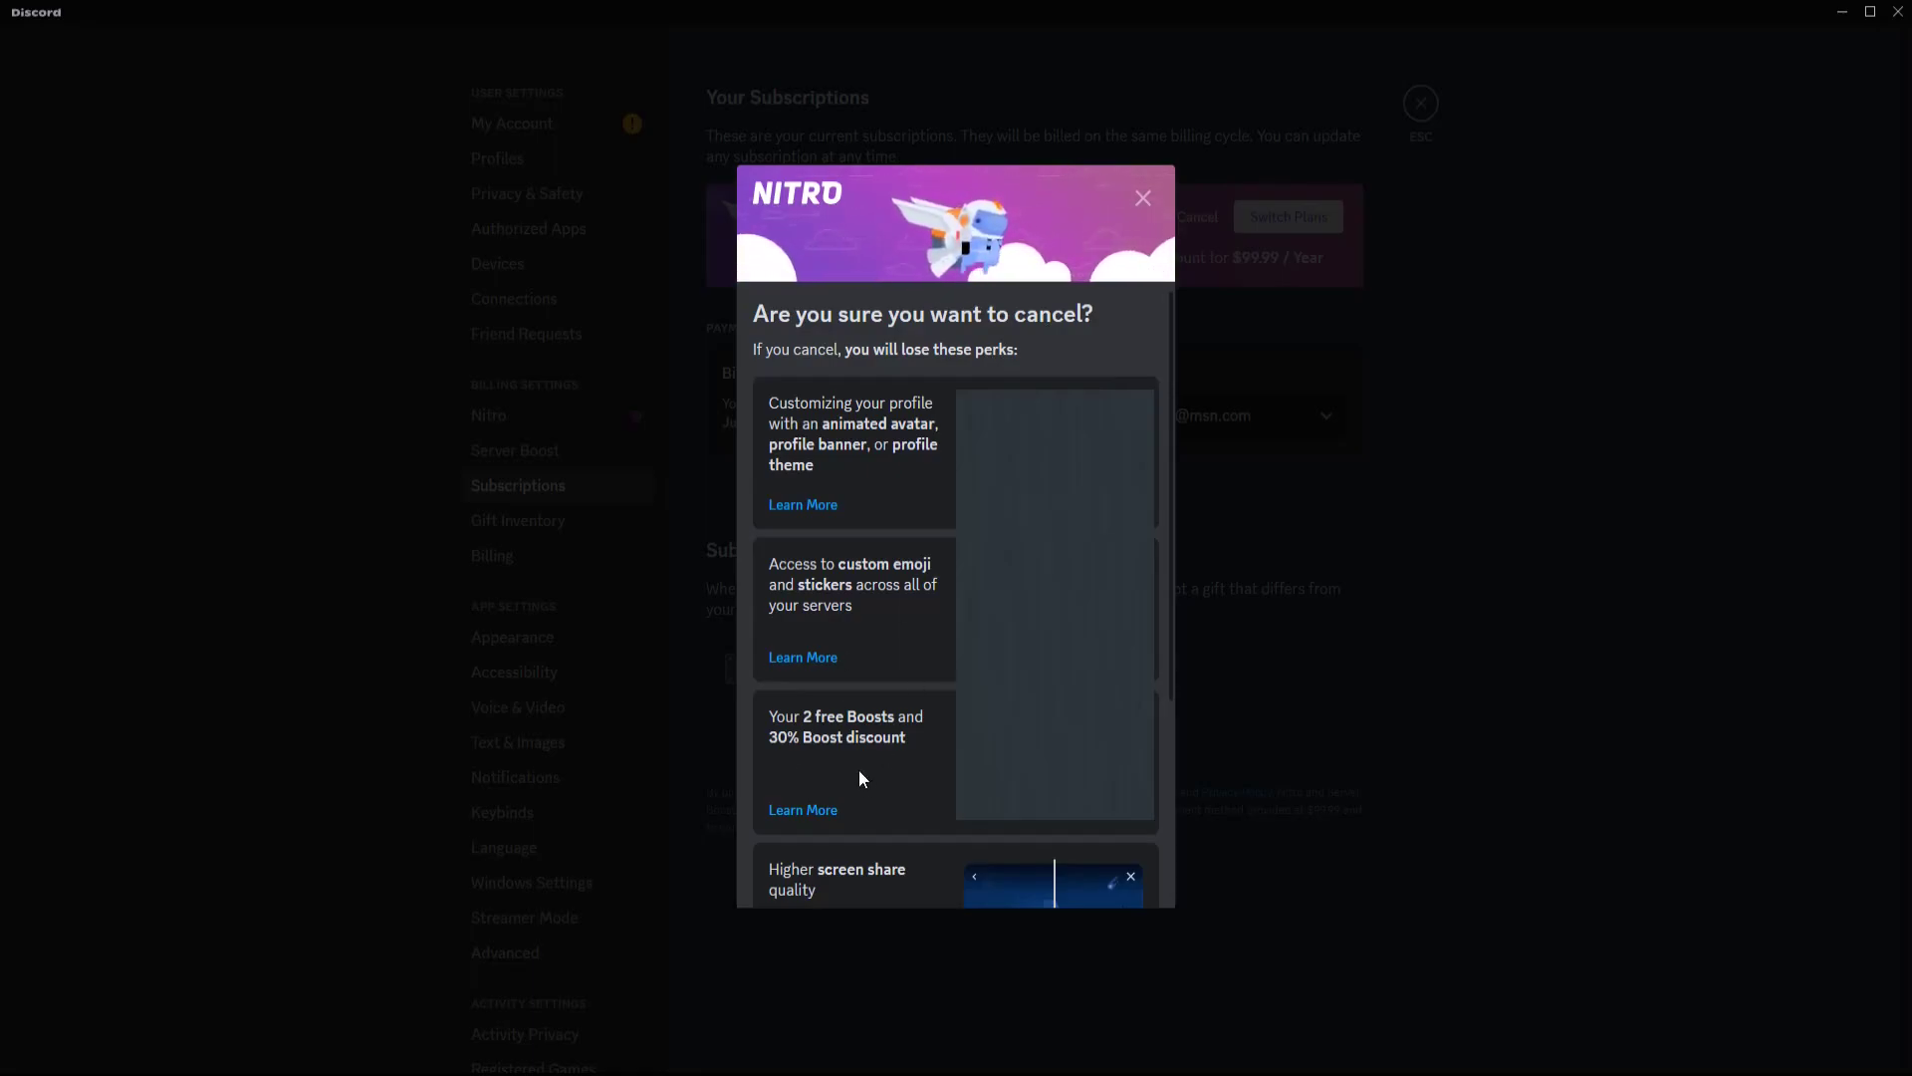
scroll(854, 772, down, 5)
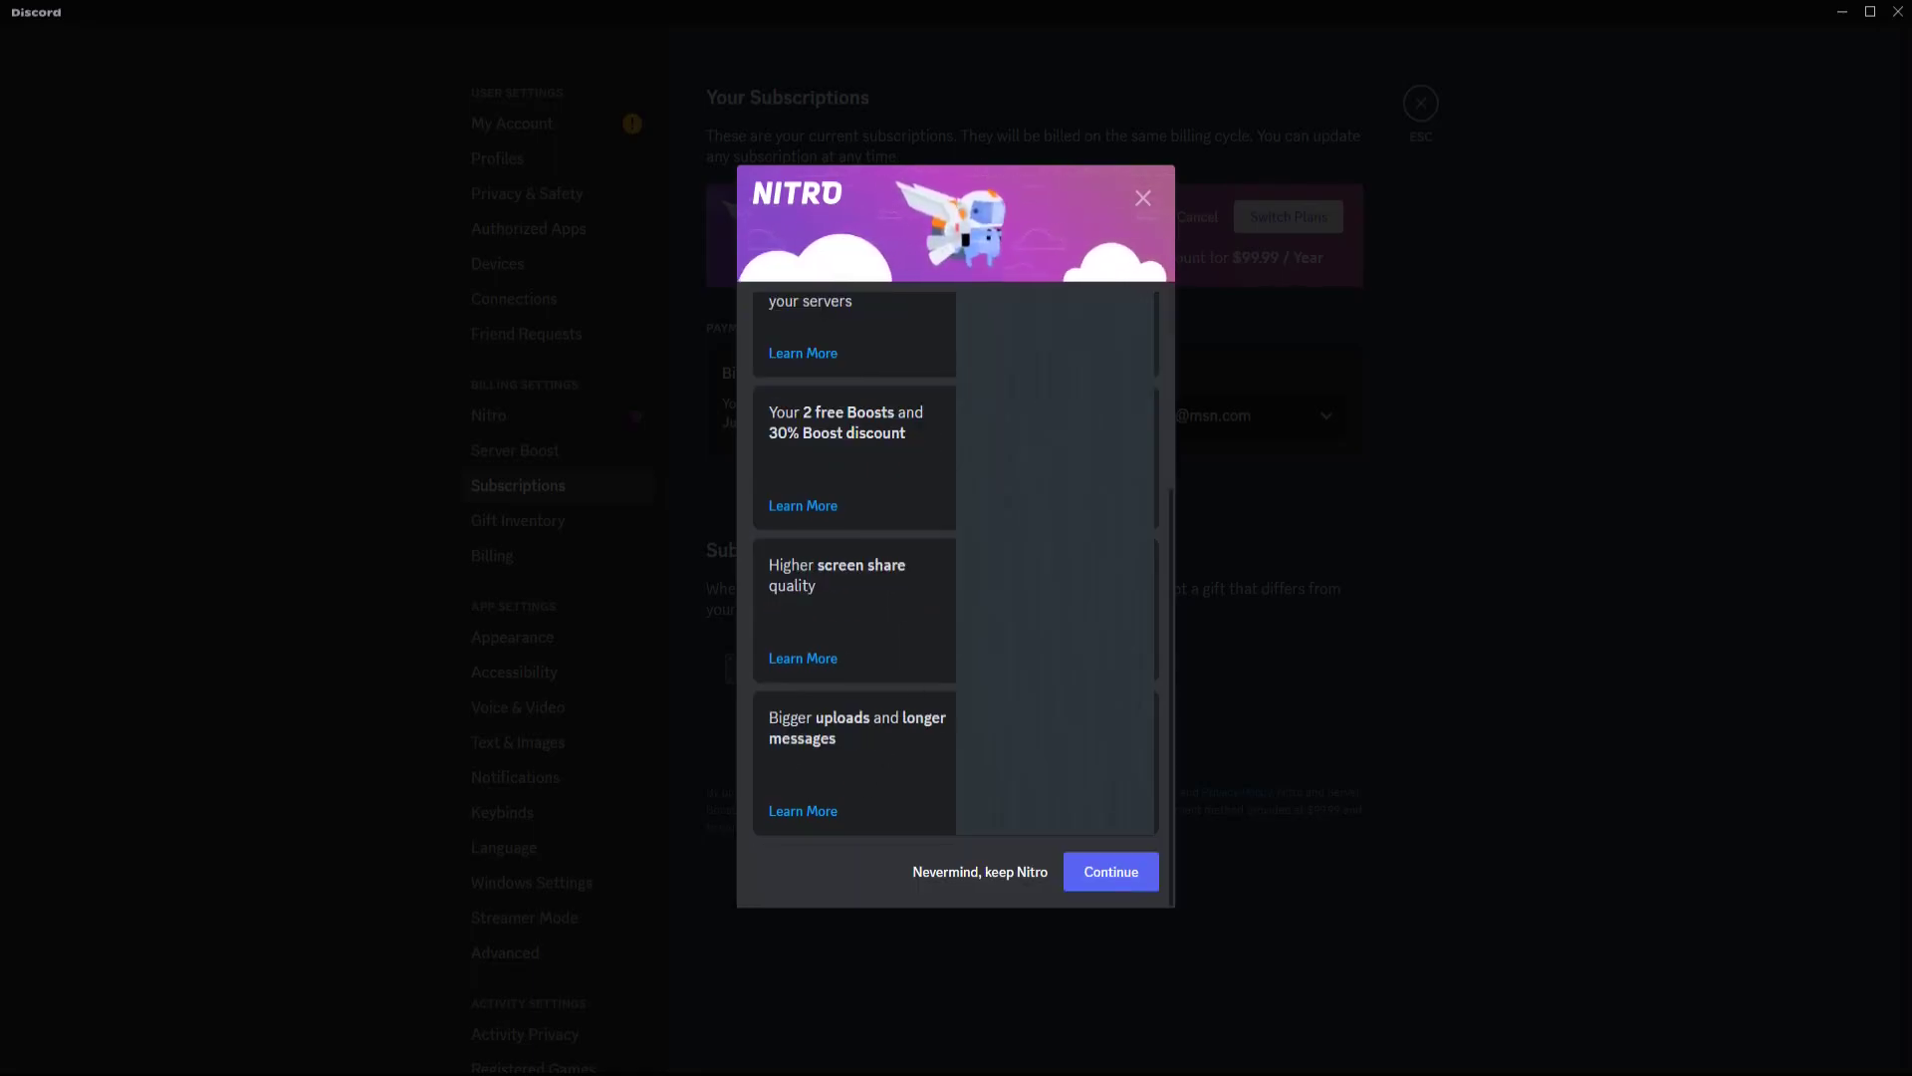
click(1107, 872)
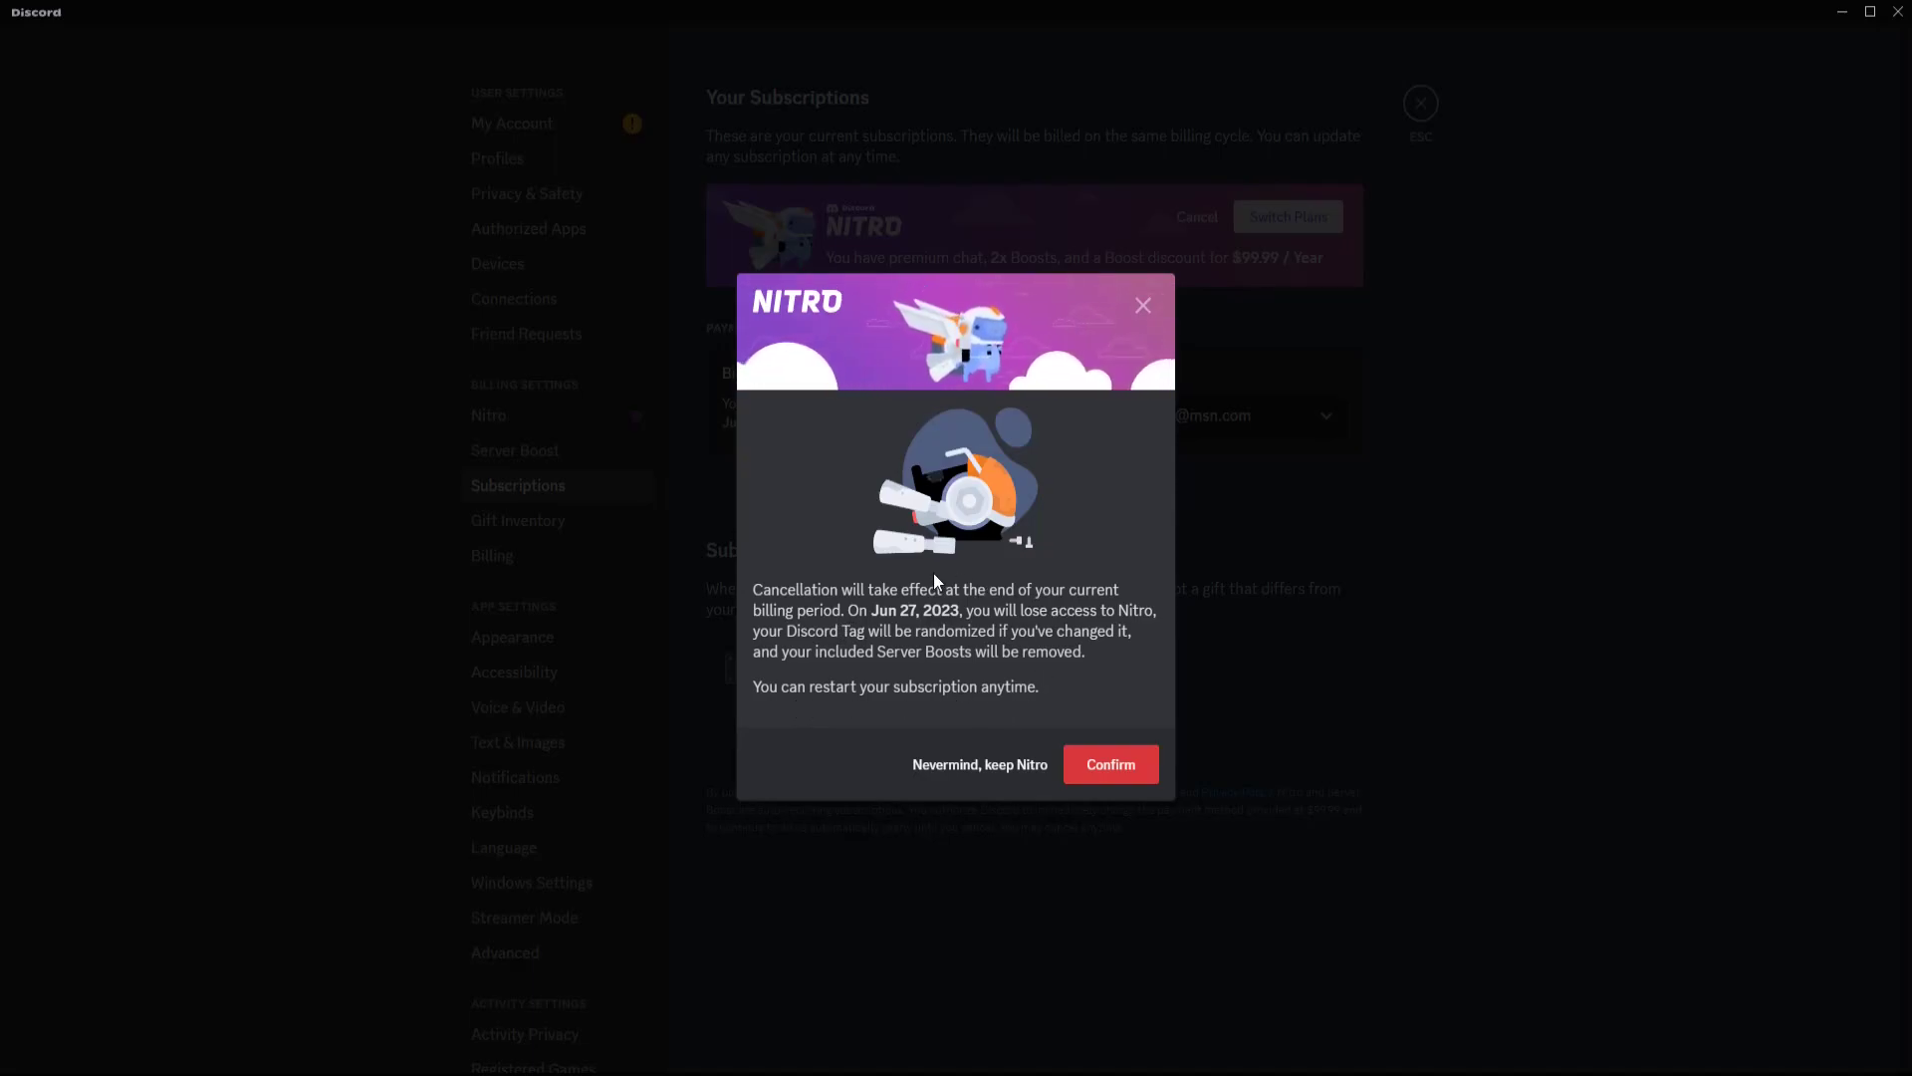
click(1108, 765)
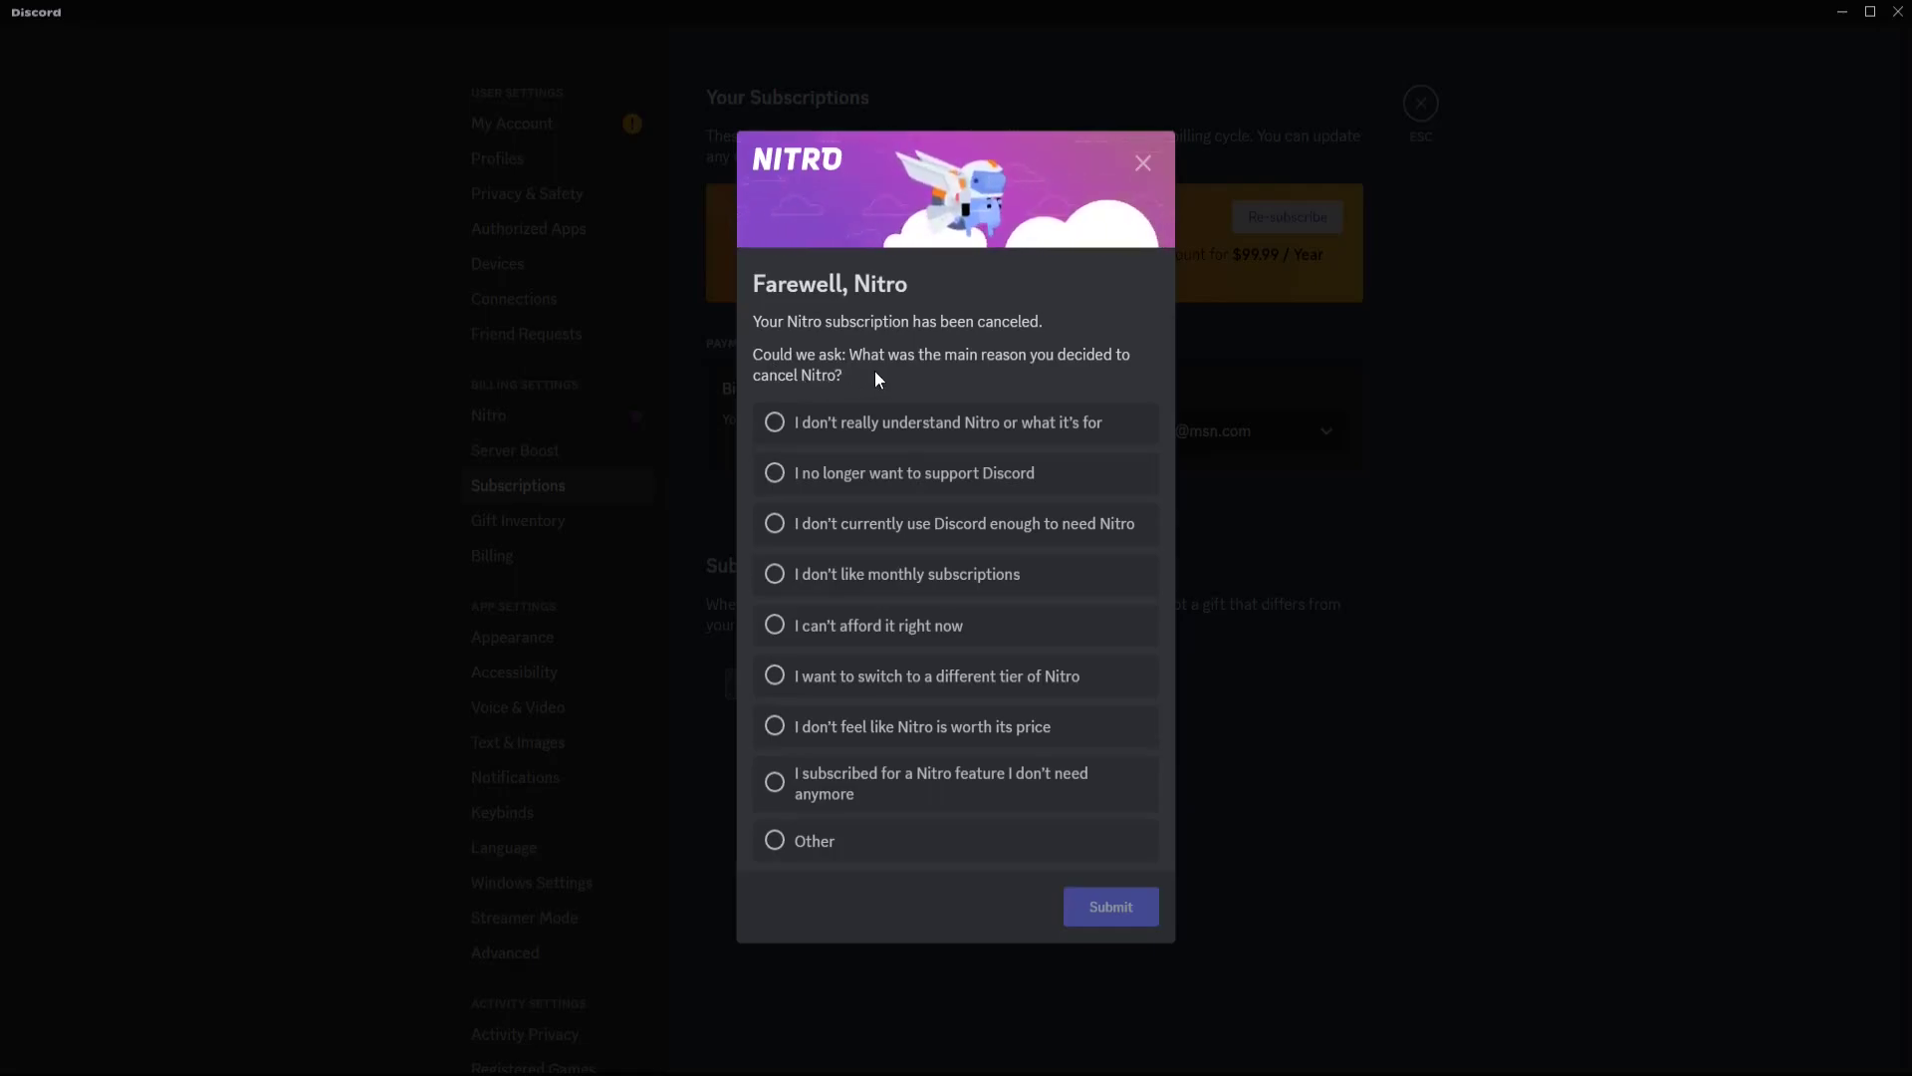
click(1706, 367)
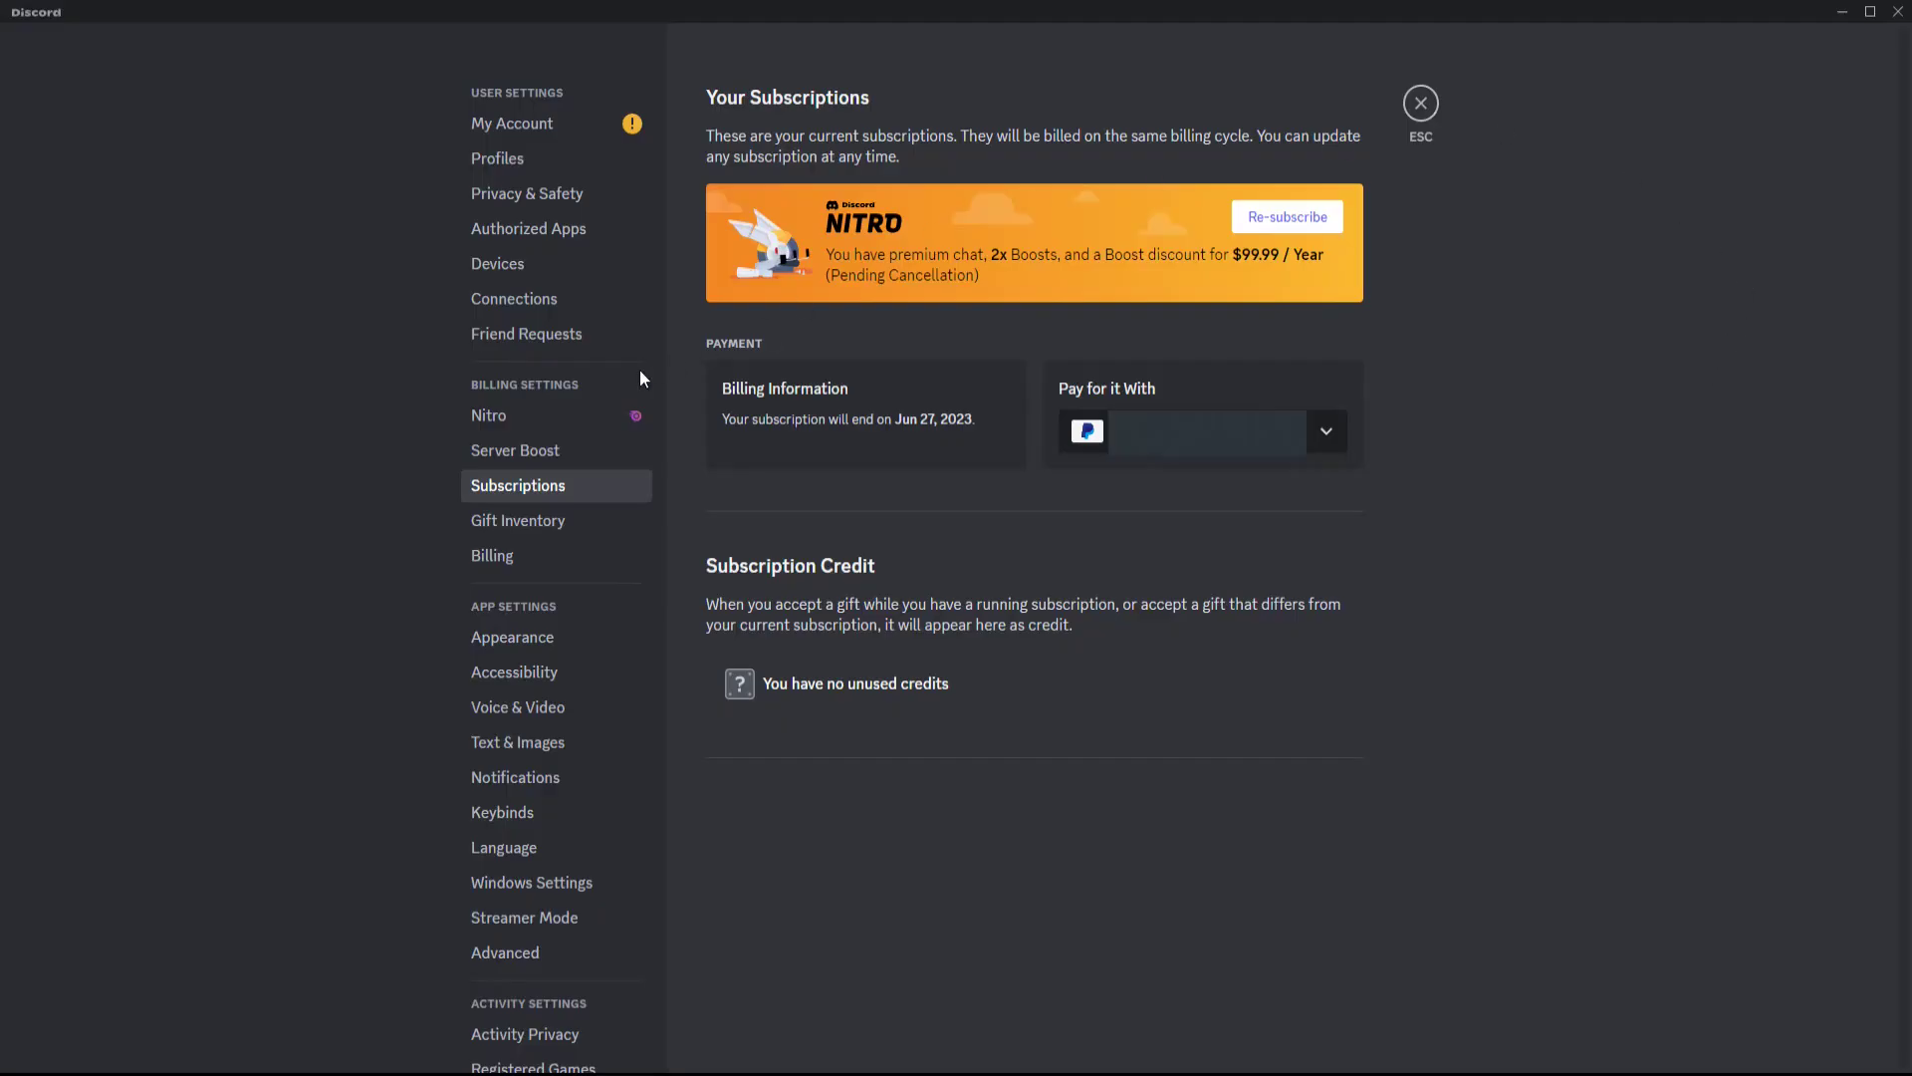